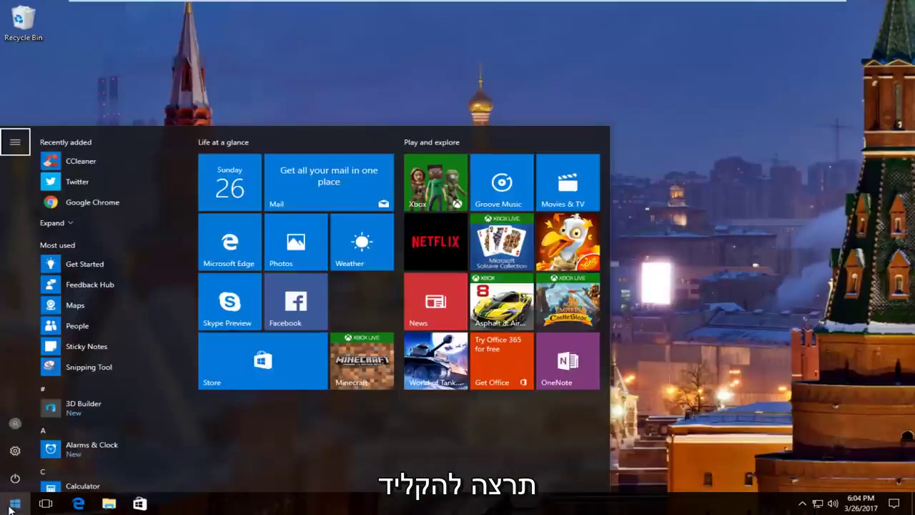
Step: Search Windows for "services" and open the Services desktop app
{"action": "left_click", "coordinate": [13, 504]}
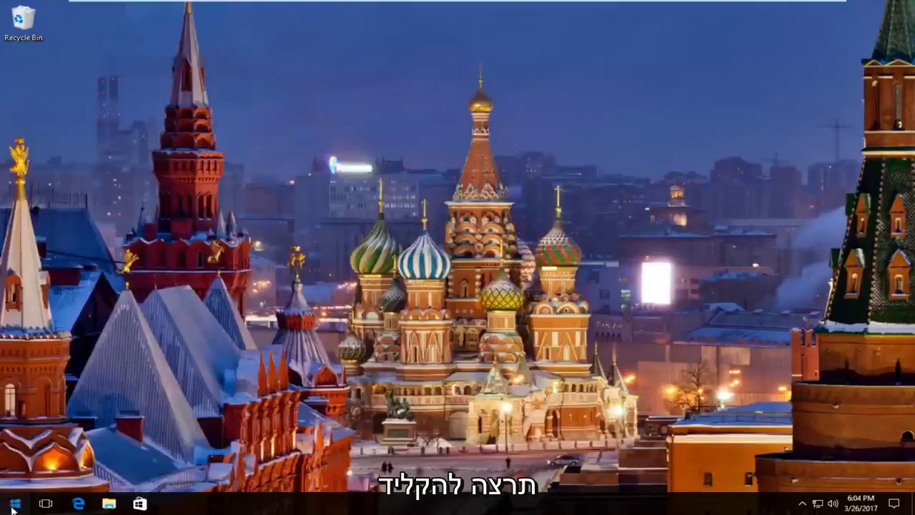
{"action": "left_click", "coordinate": [13, 505]}
{"action": "left_click", "coordinate": [13, 505]}
{"action": "type", "text": "s"}
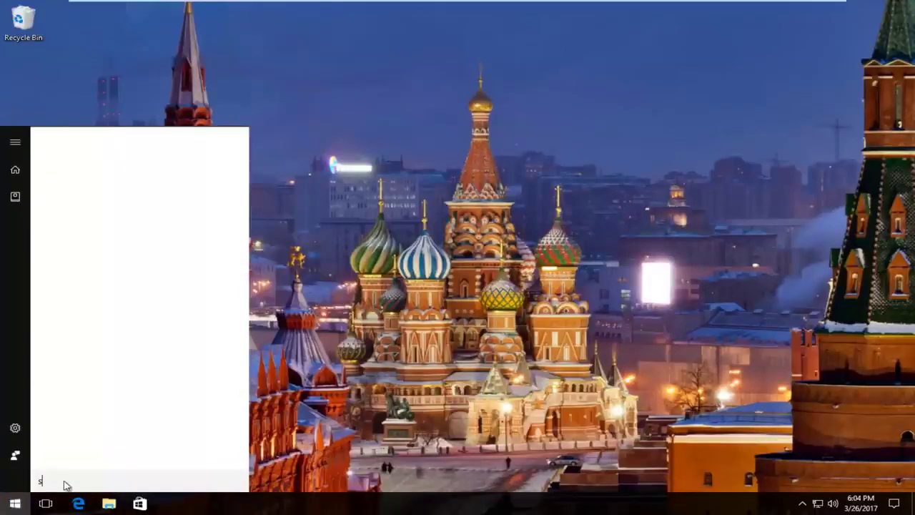
{"action": "type", "text": "ervices"}
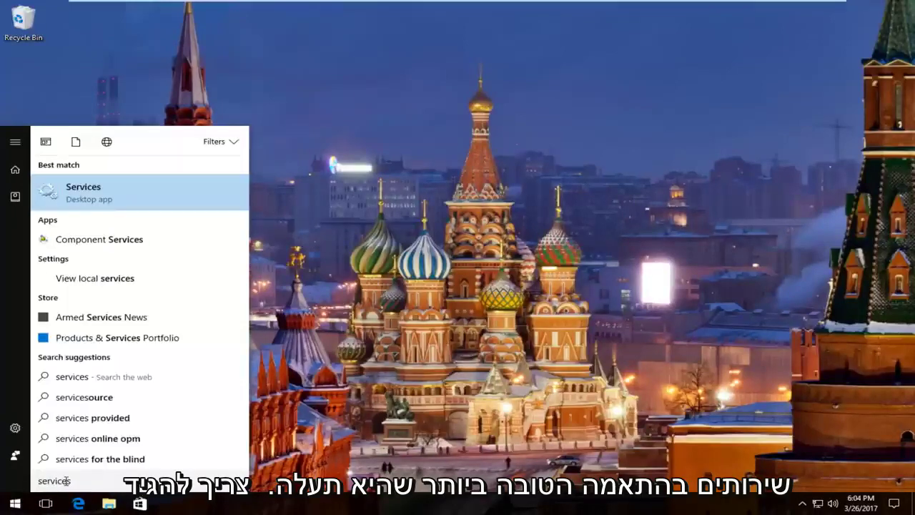
{"action": "left_click", "coordinate": [68, 200]}
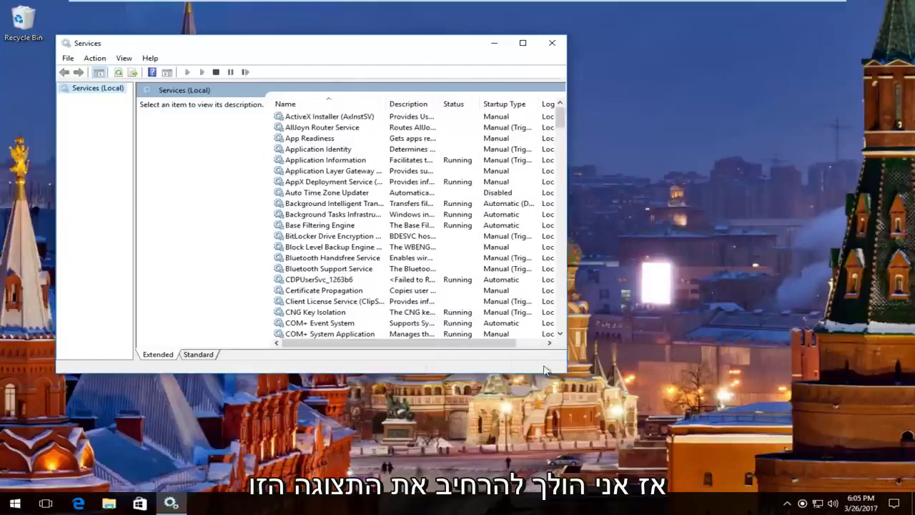
Step: Enlarge and reposition the Services window, and widen the Name and Description columns of the service list
{"action": "left_click_drag", "start_coordinate": [566, 372], "coordinate": [892, 477]}
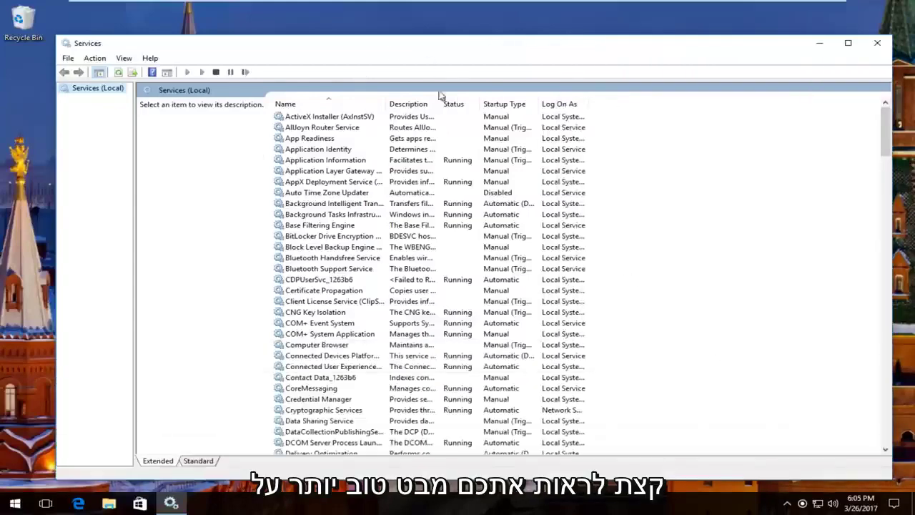
{"action": "left_click_drag", "start_coordinate": [354, 42], "coordinate": [343, 29]}
{"action": "left_click_drag", "start_coordinate": [376, 89], "coordinate": [593, 90]}
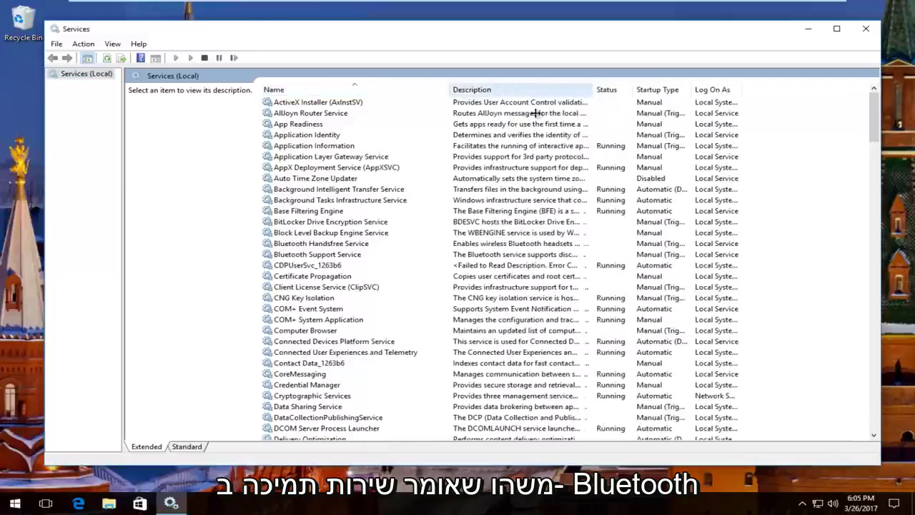
Step: Open the properties of the Bluetooth Support Service and set its startup type to Automatic
{"action": "left_click", "coordinate": [315, 256]}
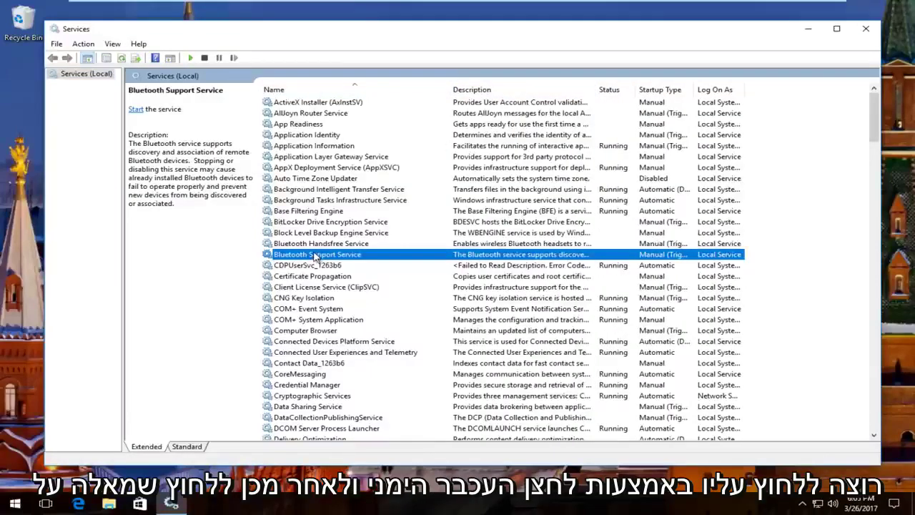
{"action": "right_click", "coordinate": [315, 255]}
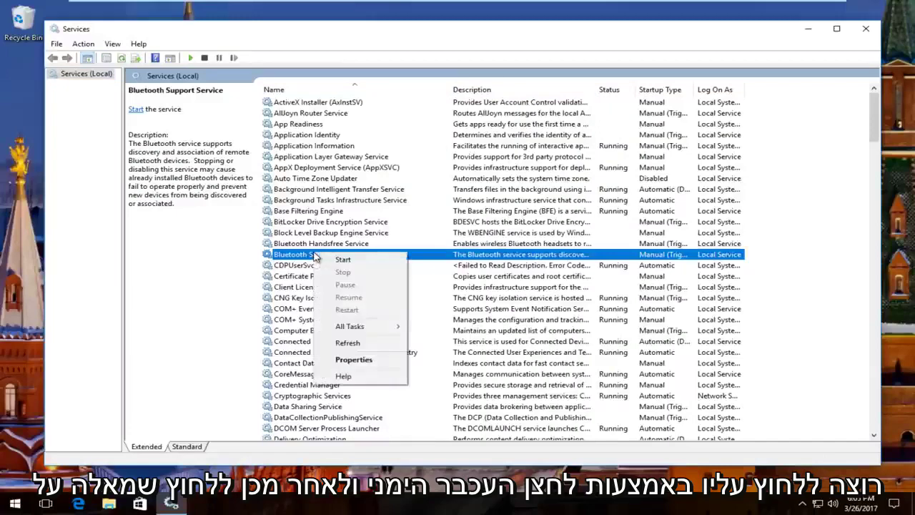
{"action": "left_click", "coordinate": [347, 359]}
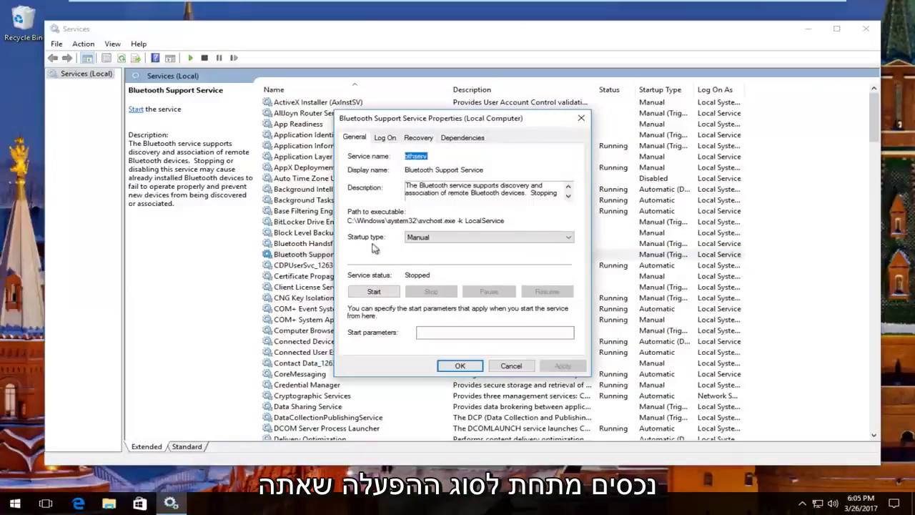
{"action": "left_click", "coordinate": [427, 238]}
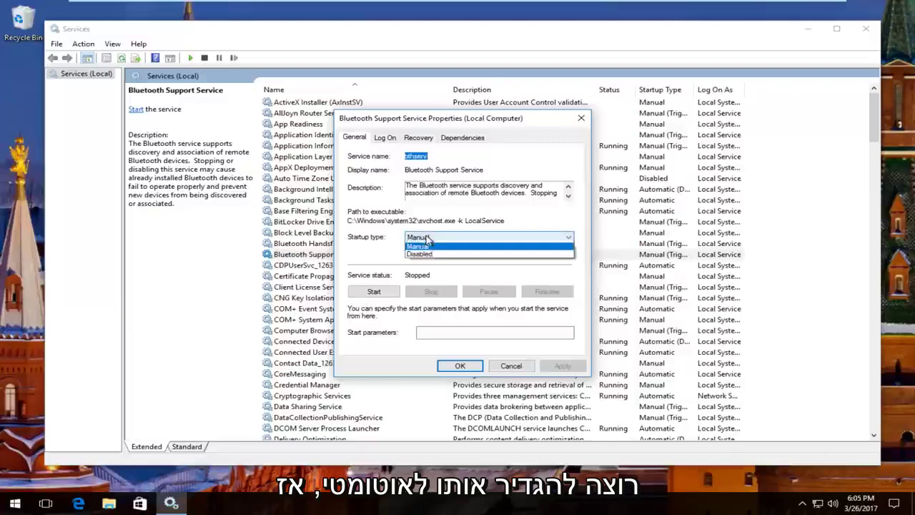
{"action": "left_click", "coordinate": [507, 238]}
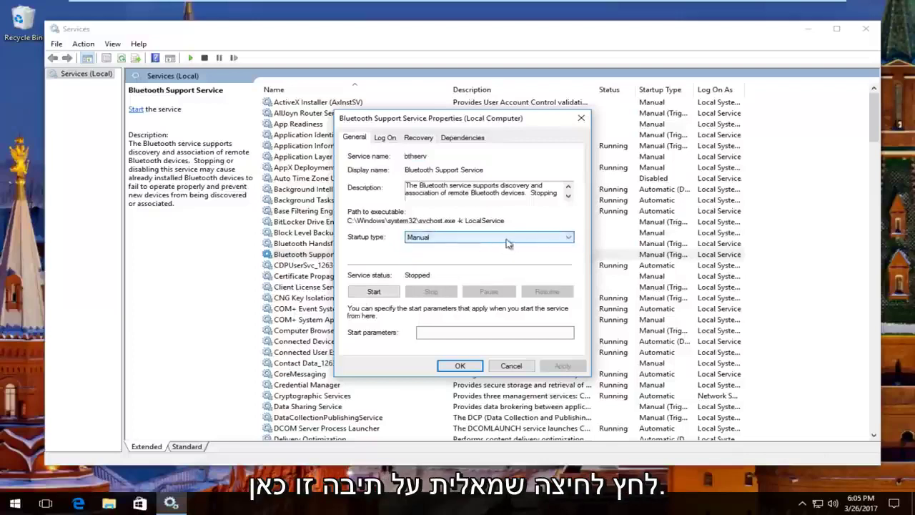
{"action": "left_click", "coordinate": [429, 239]}
{"action": "left_click", "coordinate": [420, 251]}
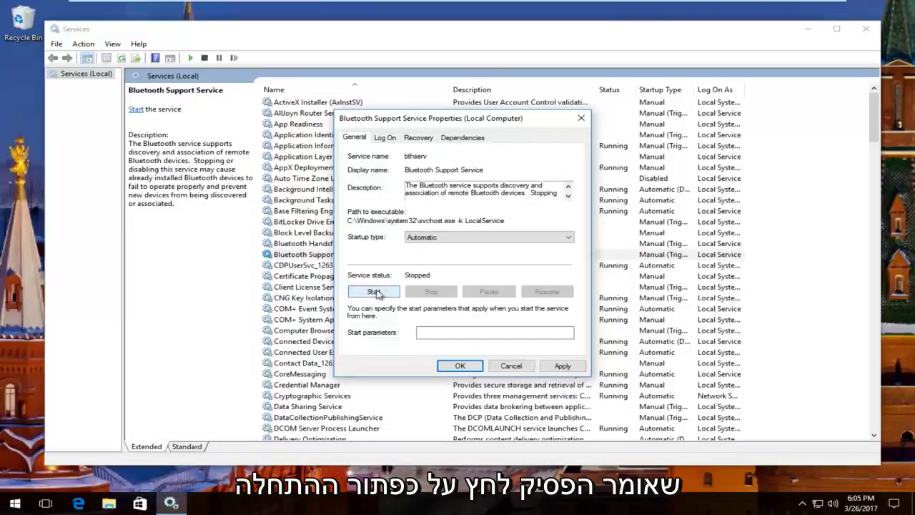
Step: Start the Bluetooth Support Service, apply the property changes and close the Services window
{"action": "left_click", "coordinate": [371, 292]}
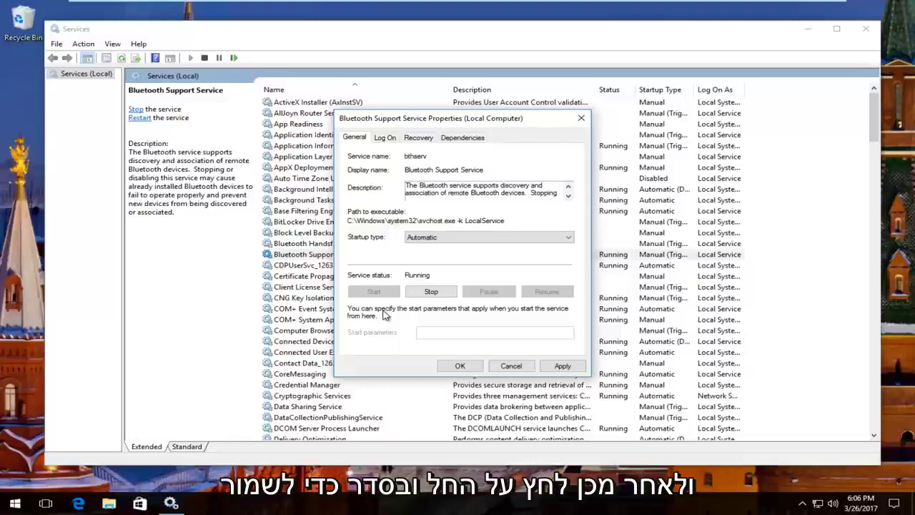
{"action": "left_click", "coordinate": [550, 367]}
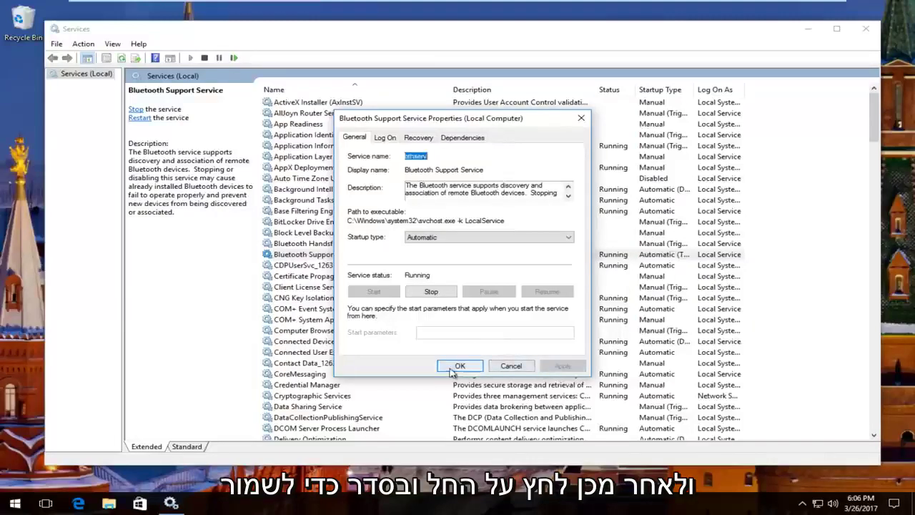
{"action": "left_click", "coordinate": [458, 365]}
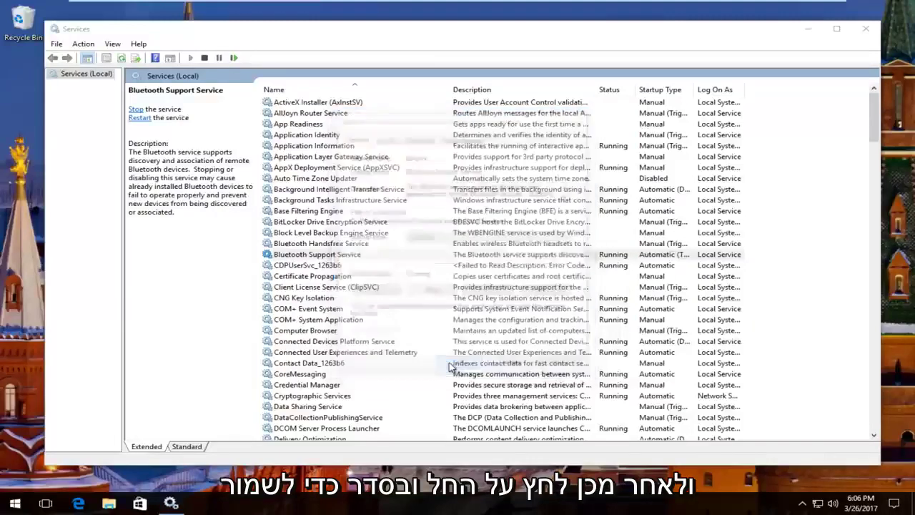
{"action": "left_click", "coordinate": [866, 28]}
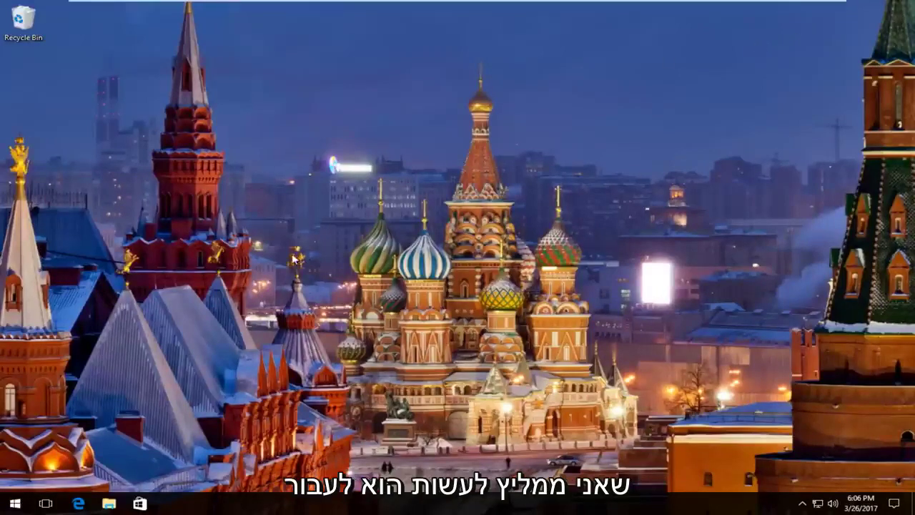
Step: Search Windows for "troubleshooting", open the Troubleshooting control panel and view all troubleshooters
{"action": "left_click", "coordinate": [15, 504]}
{"action": "type", "text": "trou"}
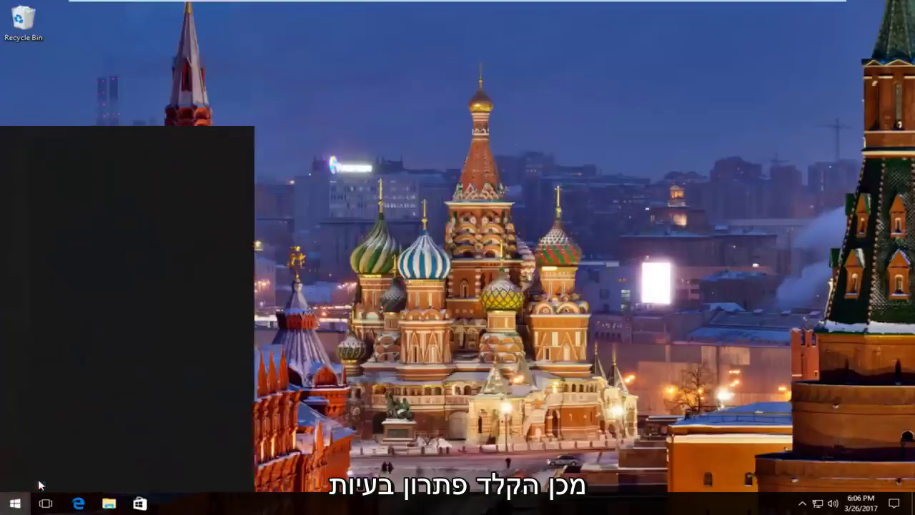
{"action": "type", "text": "bleshooting"}
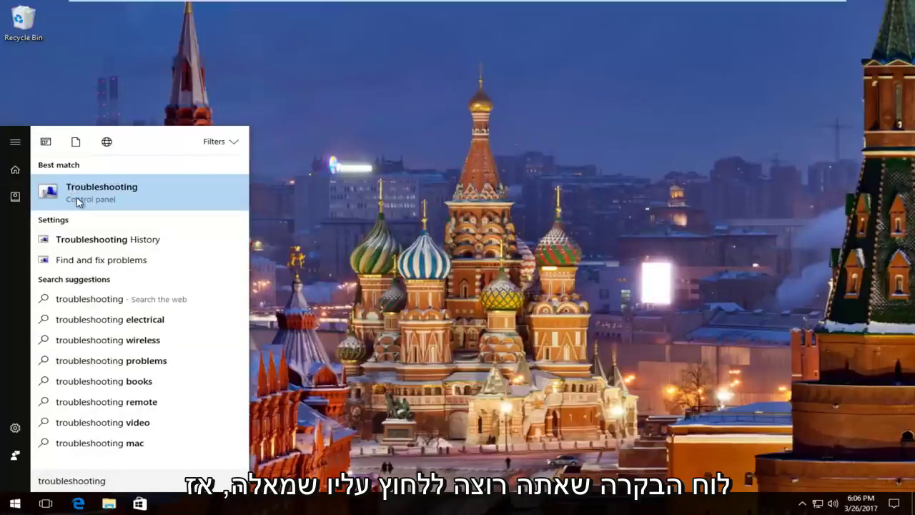
{"action": "left_click", "coordinate": [78, 202]}
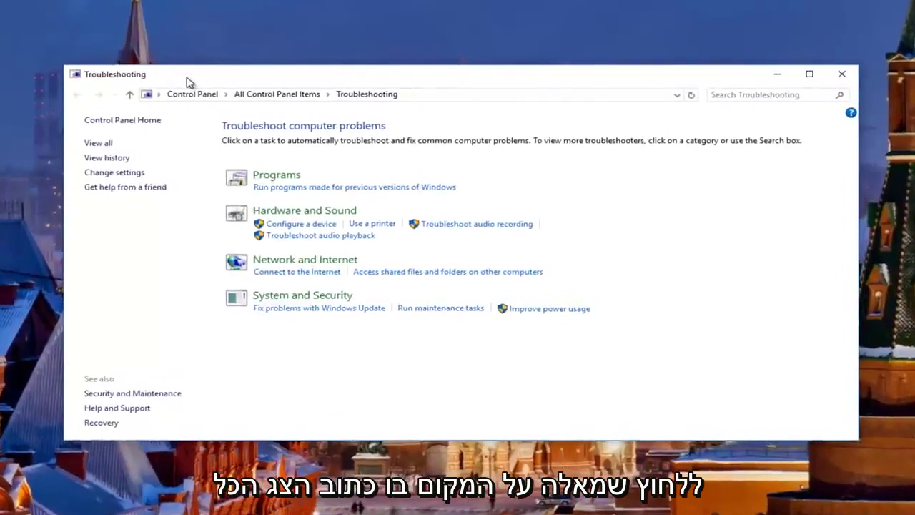
{"action": "left_click", "coordinate": [97, 144]}
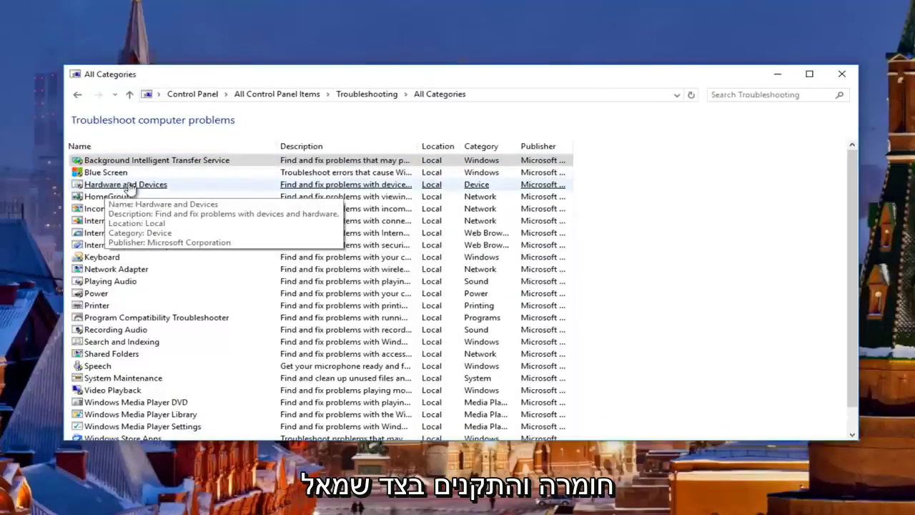
Step: Run the Hardware and Devices troubleshooter and enable automatic checking for the newest drivers on Windows Update
{"action": "left_click", "coordinate": [92, 186]}
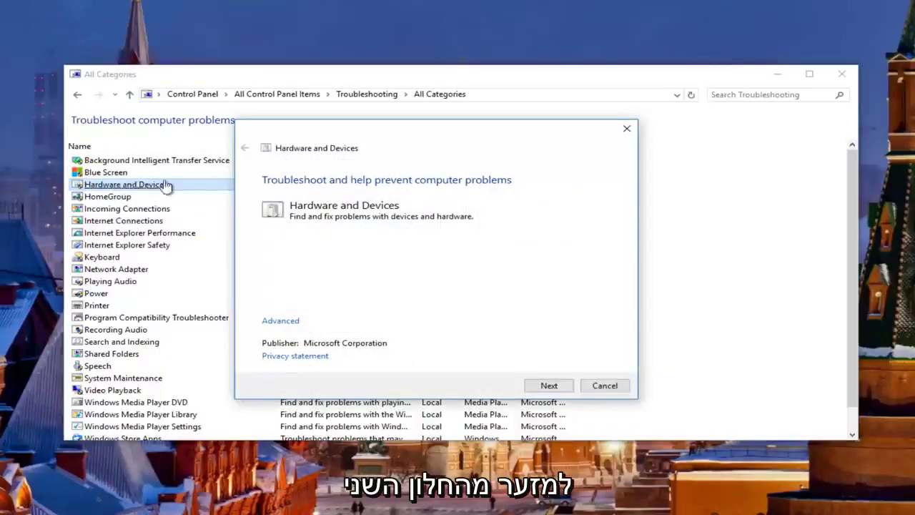
{"action": "left_click", "coordinate": [777, 75]}
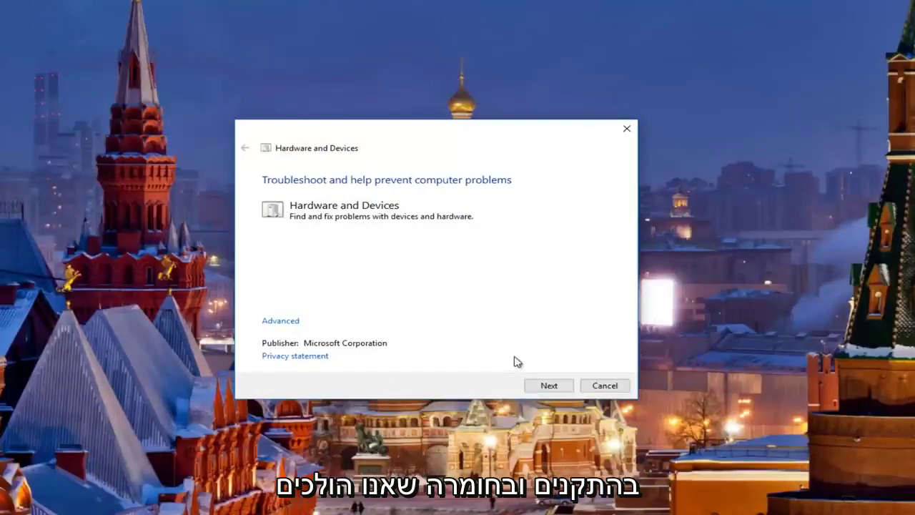
{"action": "left_click", "coordinate": [548, 386]}
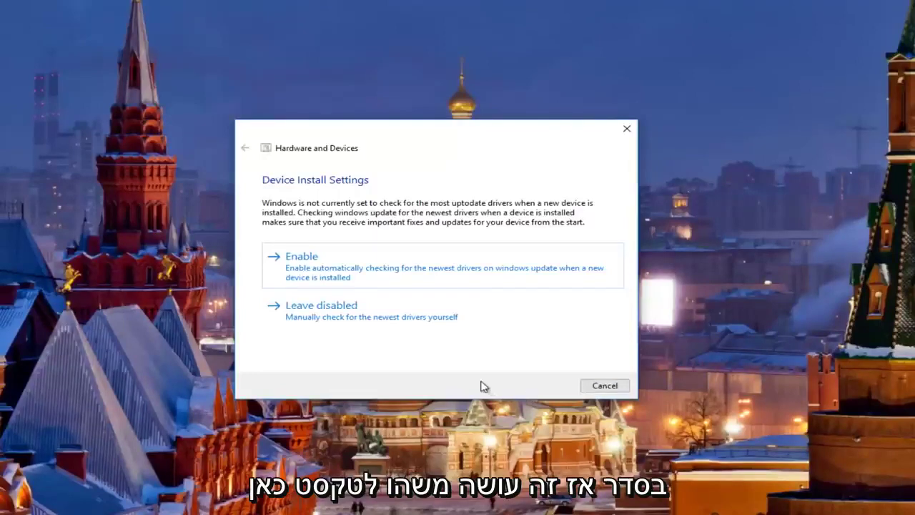
{"action": "left_click", "coordinate": [317, 269]}
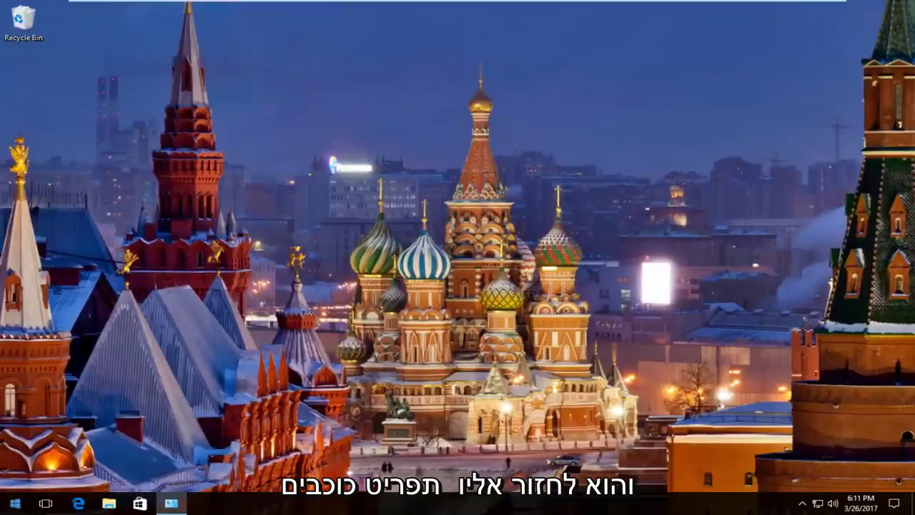
Step: Search Windows for "device manager", open Device Manager and dismiss the OneDrive update prompt
{"action": "left_click", "coordinate": [15, 503]}
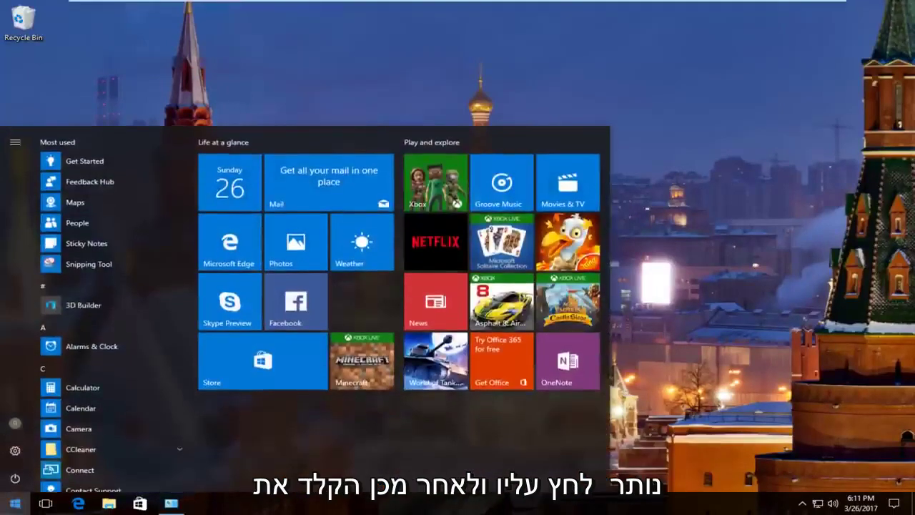
{"action": "type", "text": "dev"}
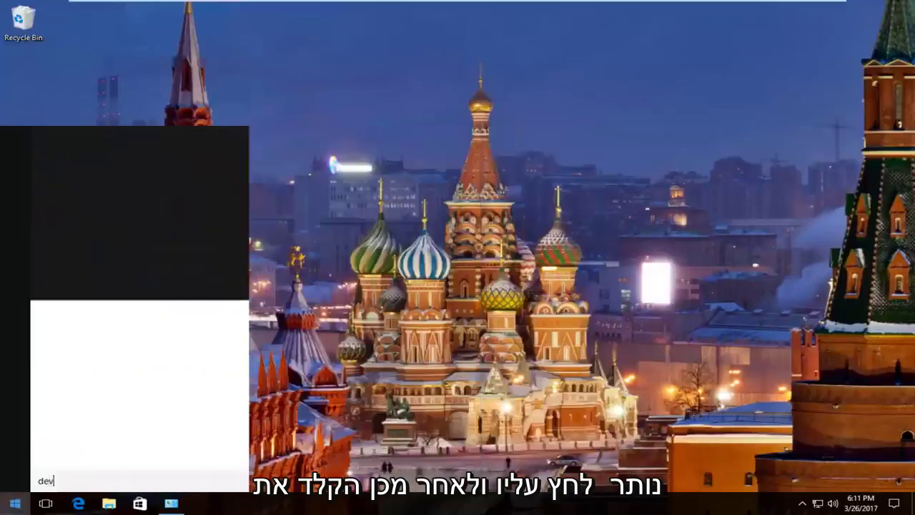
{"action": "type", "text": "ice ma"}
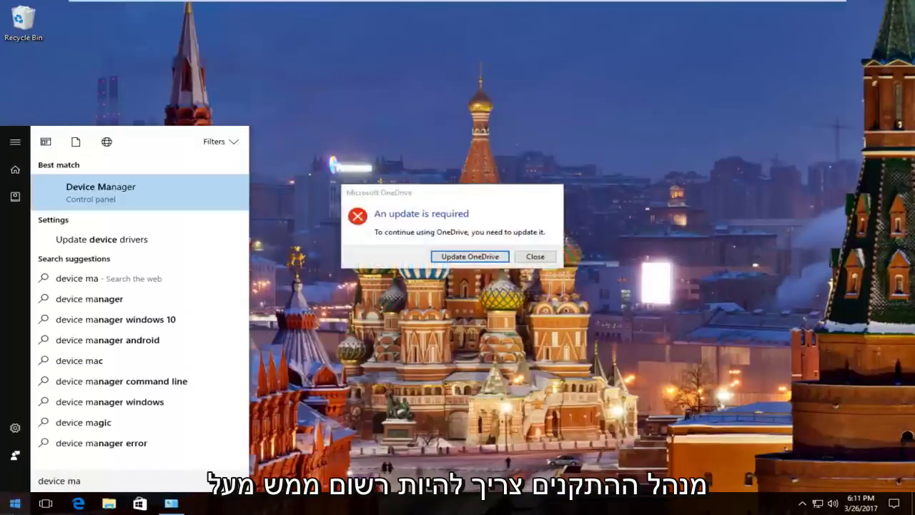
{"action": "type", "text": "nager"}
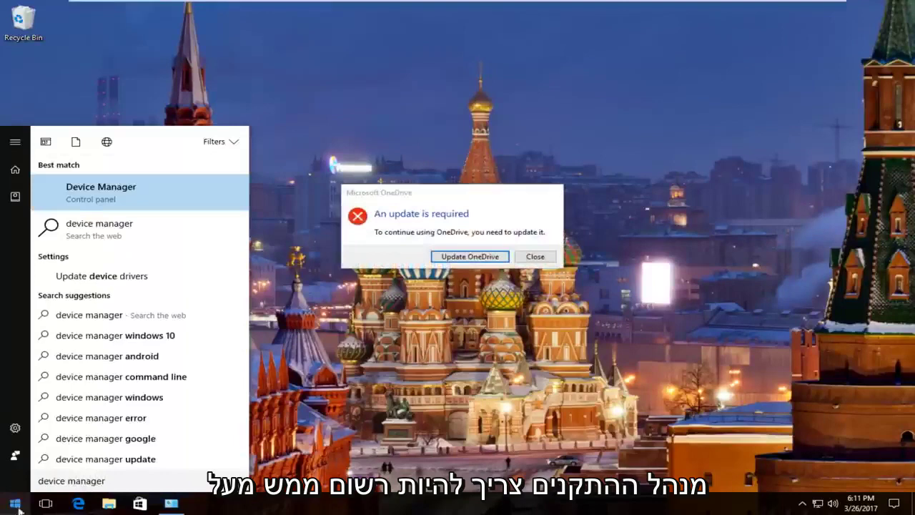
{"action": "left_click", "coordinate": [80, 199]}
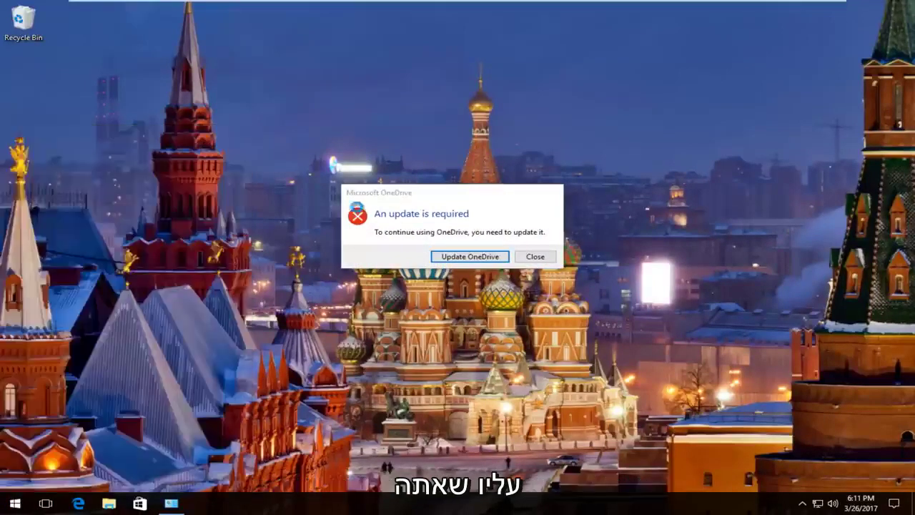
{"action": "left_click", "coordinate": [527, 255]}
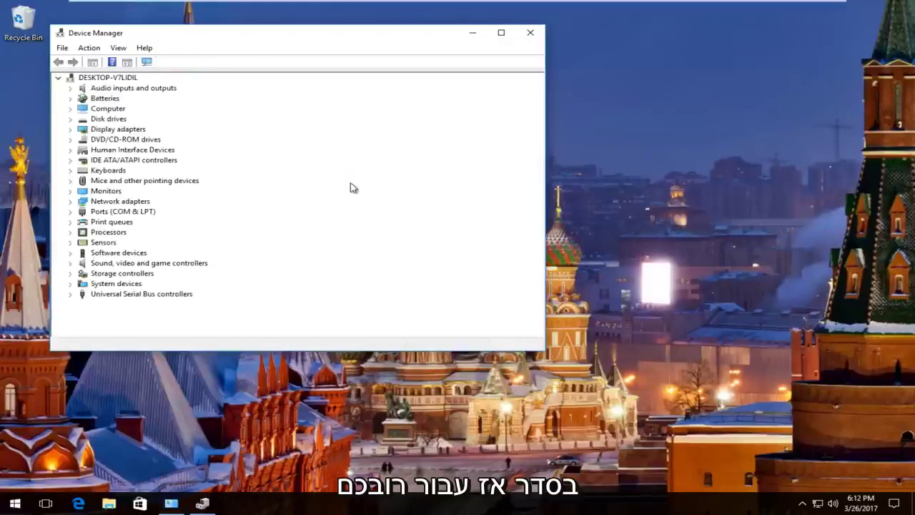
Step: Expand the Batteries category, search automatically for updated driver software for the Microsoft AC Adapter and close the update wizard
{"action": "left_click_drag", "start_coordinate": [268, 45], "coordinate": [446, 57]}
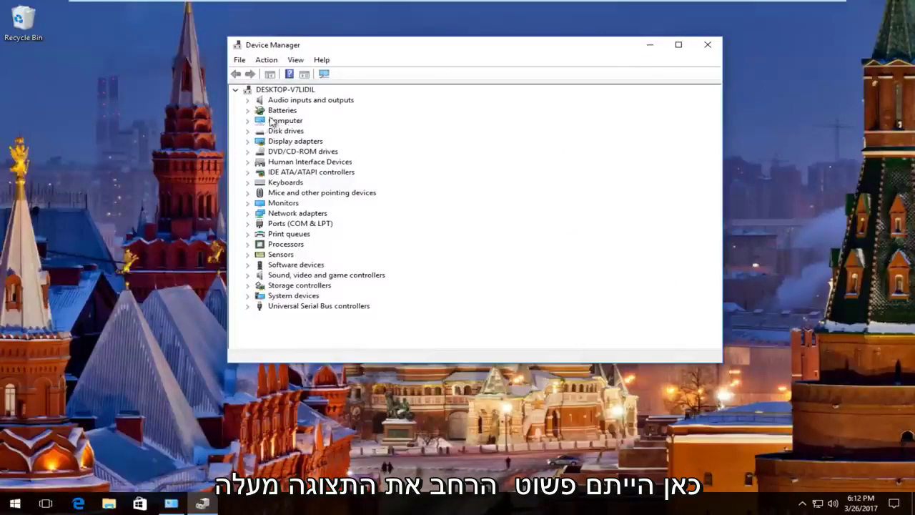
{"action": "left_click", "coordinate": [248, 111]}
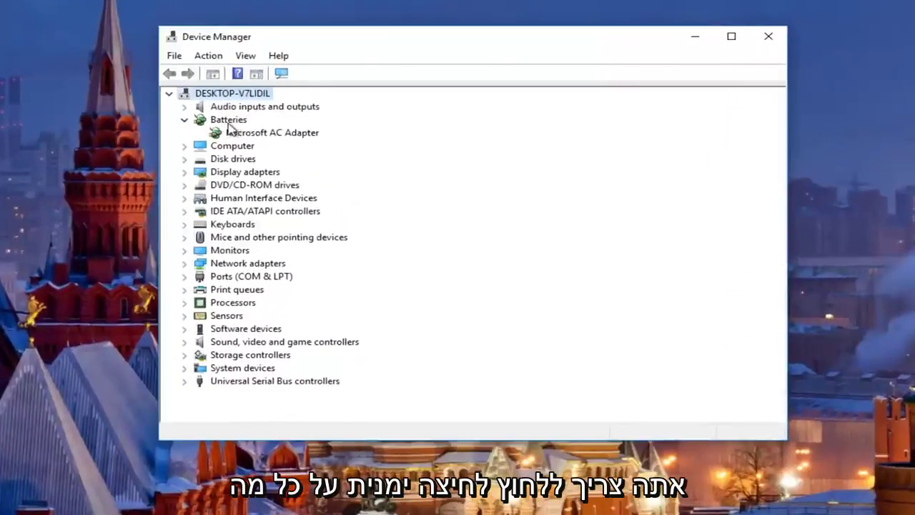
{"action": "left_click", "coordinate": [230, 134]}
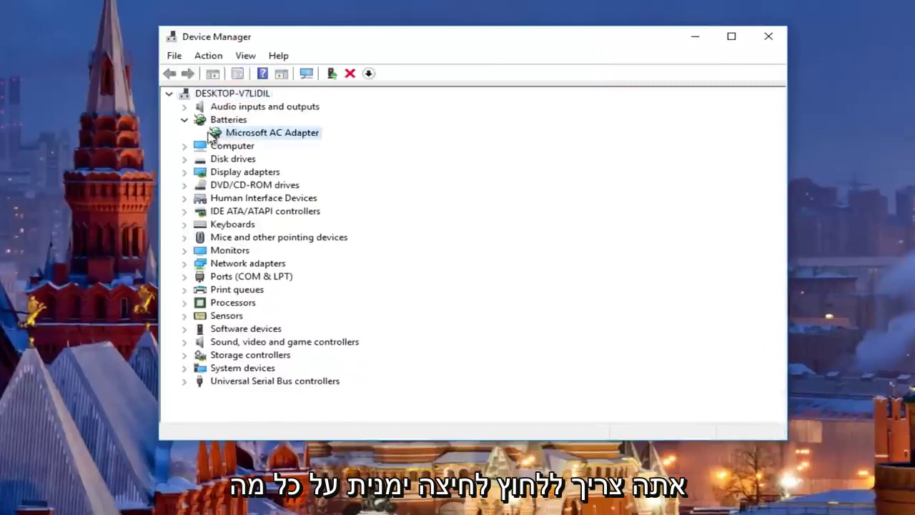
{"action": "right_click", "coordinate": [261, 137]}
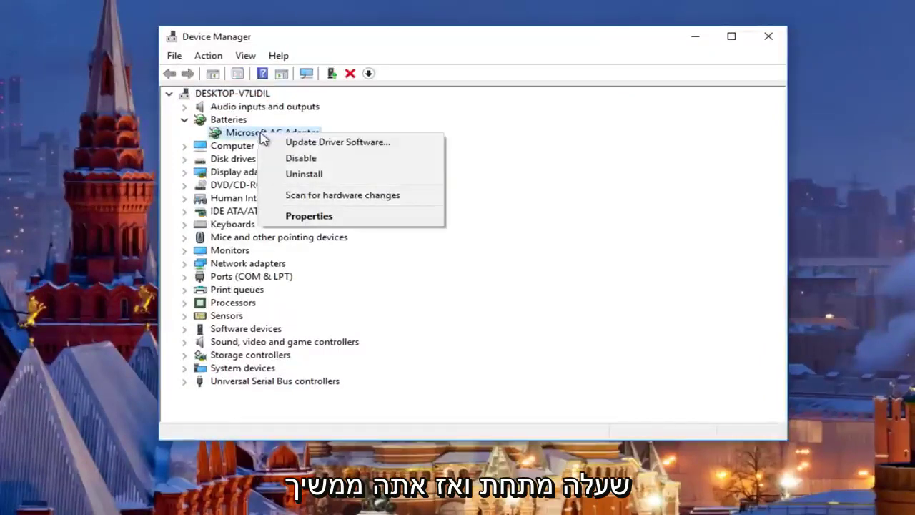
{"action": "left_click", "coordinate": [357, 146]}
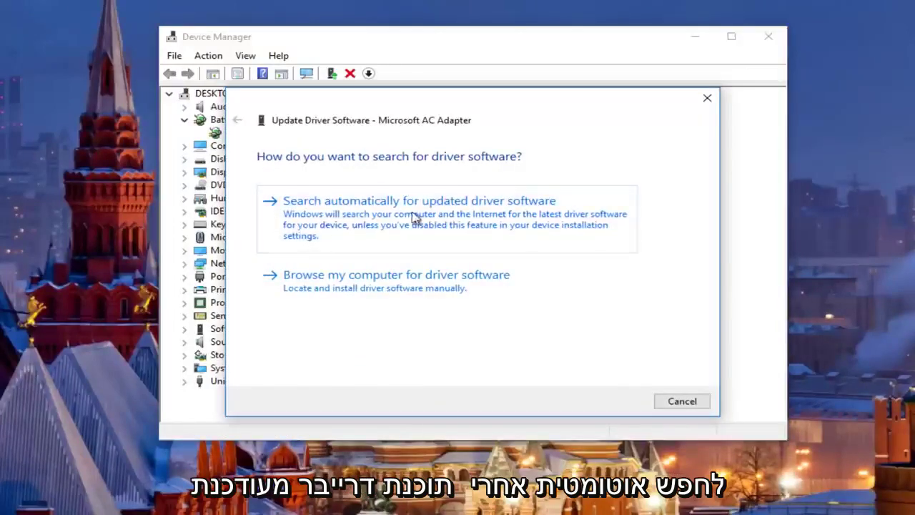
{"action": "left_click", "coordinate": [488, 218]}
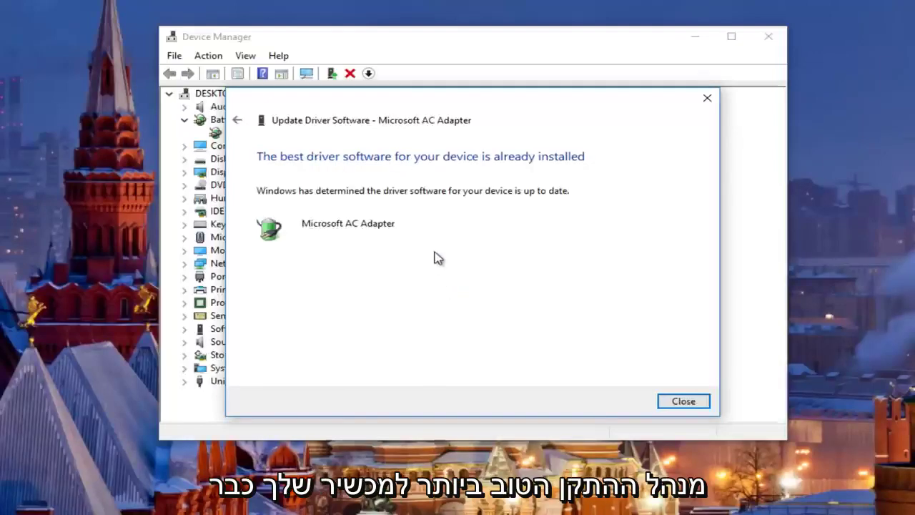
{"action": "left_click", "coordinate": [705, 98]}
Step: Check the driver version in the Microsoft AC Adapter's properties and close the properties dialog
{"action": "right_click", "coordinate": [250, 140]}
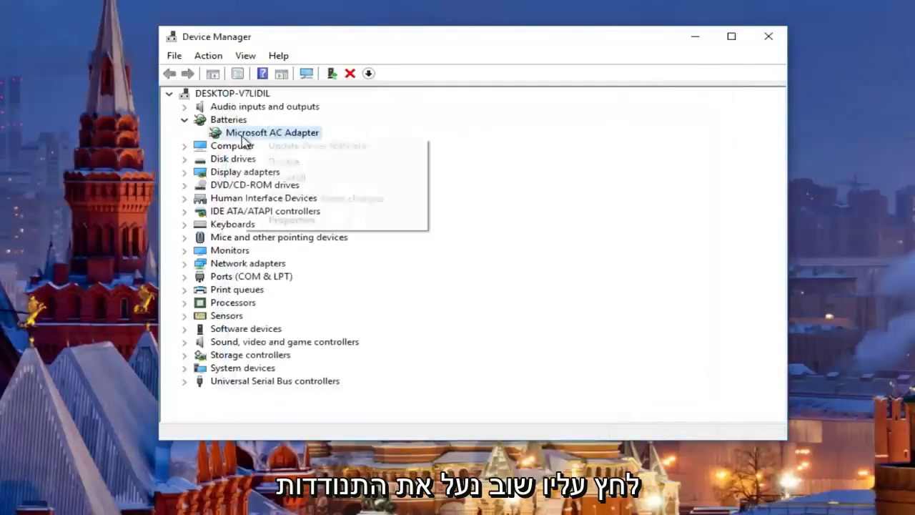
{"action": "left_click", "coordinate": [275, 220]}
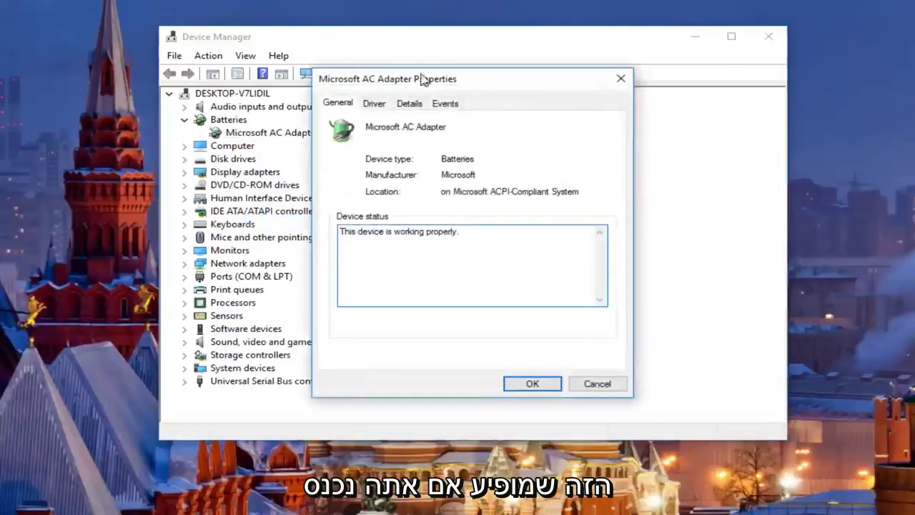
{"action": "left_click", "coordinate": [407, 108]}
{"action": "left_click", "coordinate": [376, 107]}
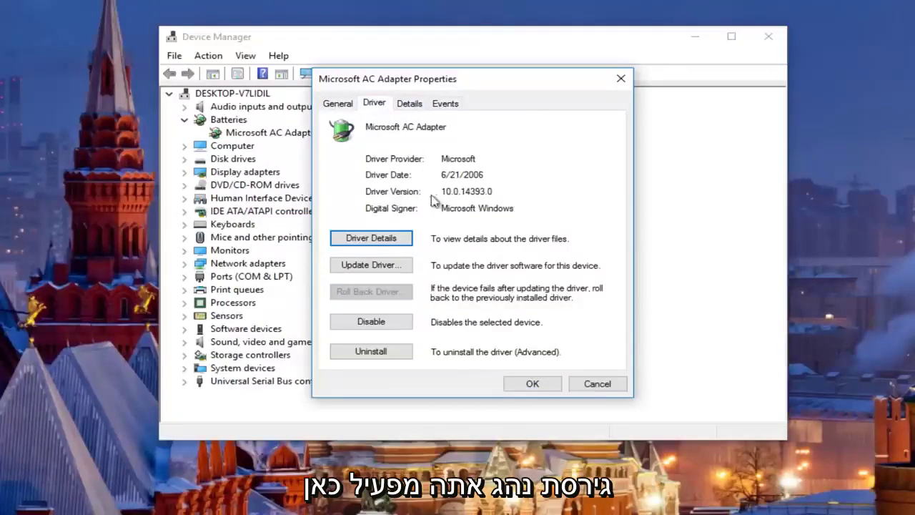
{"action": "left_click_drag", "start_coordinate": [453, 189], "coordinate": [483, 190]}
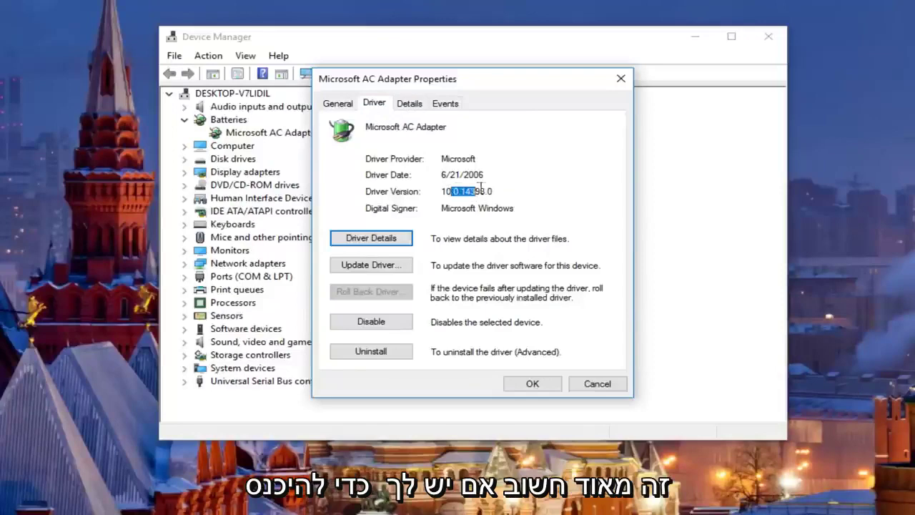
{"action": "left_click", "coordinate": [485, 188]}
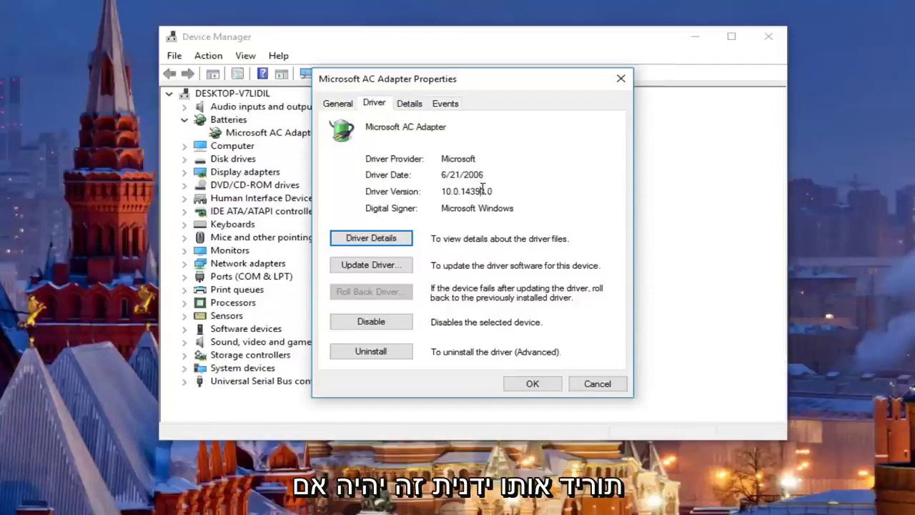
{"action": "left_click", "coordinate": [620, 77]}
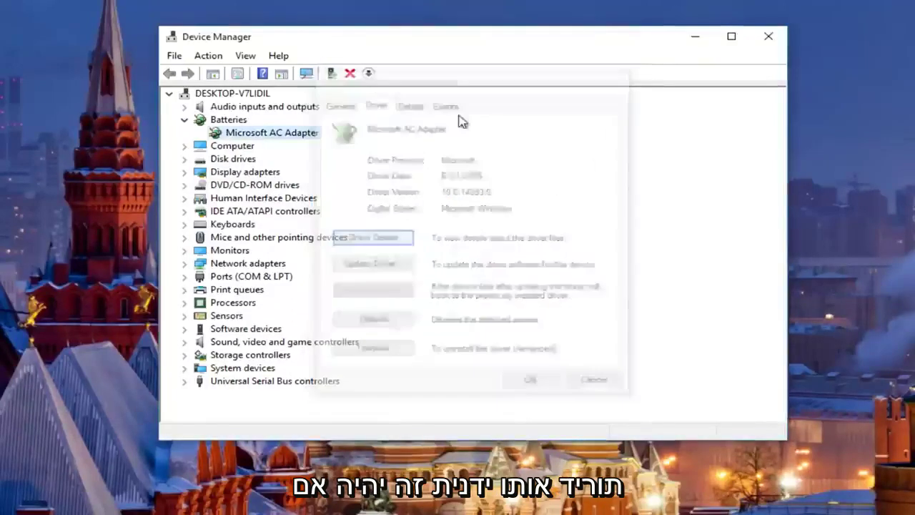
Step: View the driver search options for the Microsoft AC Adapter, dismiss them without choosing one and close Device Manager
{"action": "right_click", "coordinate": [261, 138]}
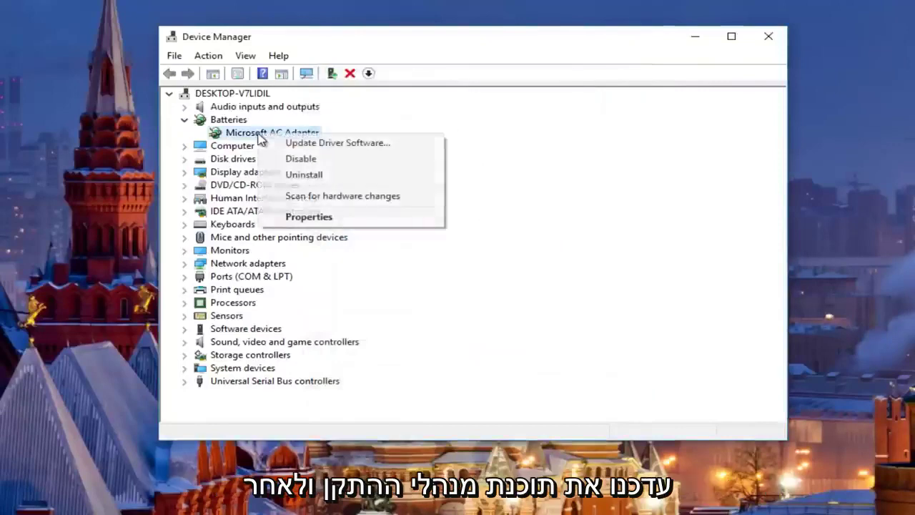
{"action": "left_click", "coordinate": [275, 142]}
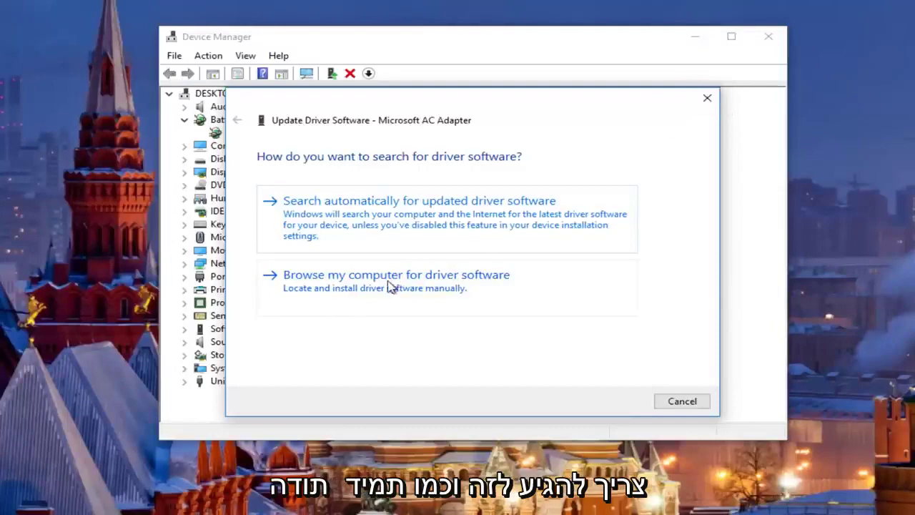
{"action": "left_click", "coordinate": [708, 99]}
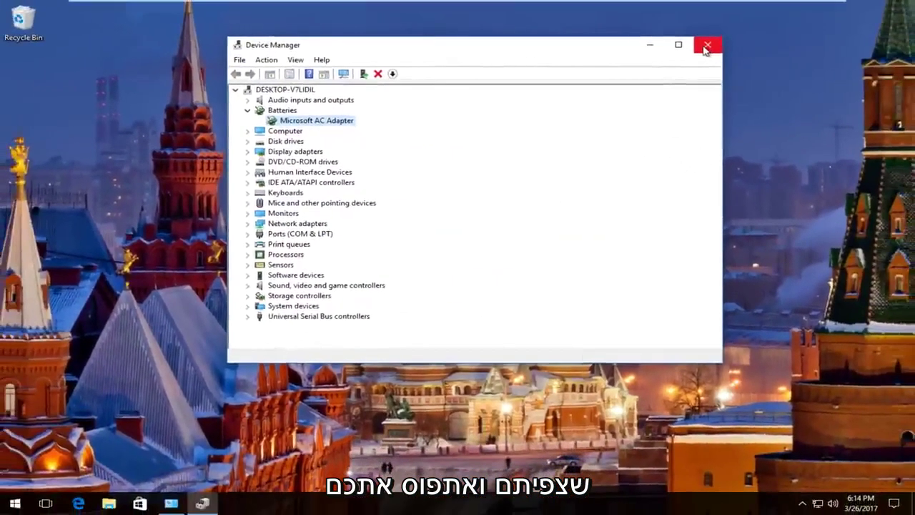
{"action": "left_click", "coordinate": [745, 39]}
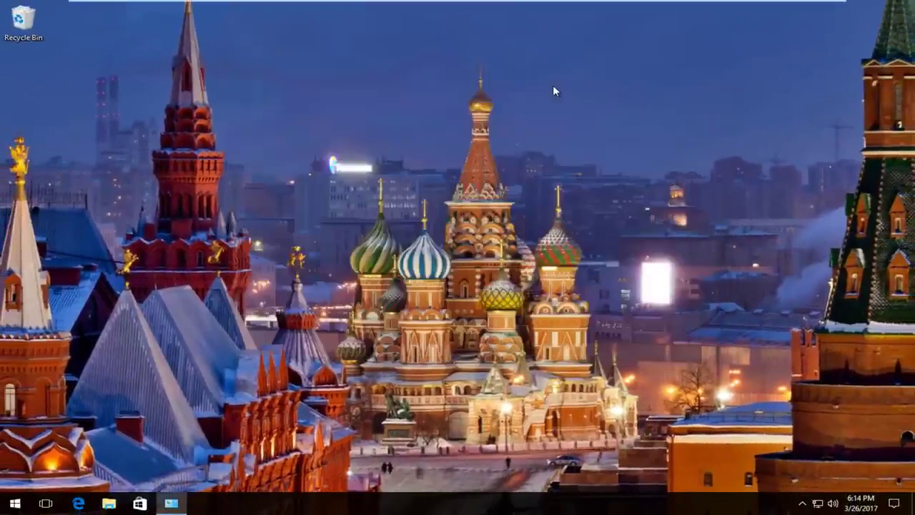